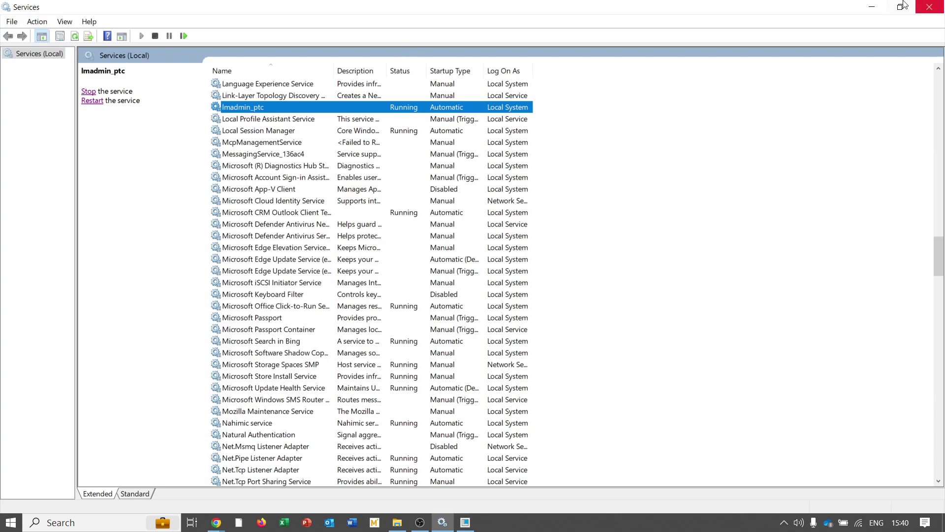
# - Minimize the Services window with lmadmin_ptc running, bringing the Creo Parametric start page forward
pyautogui.click(871, 7)
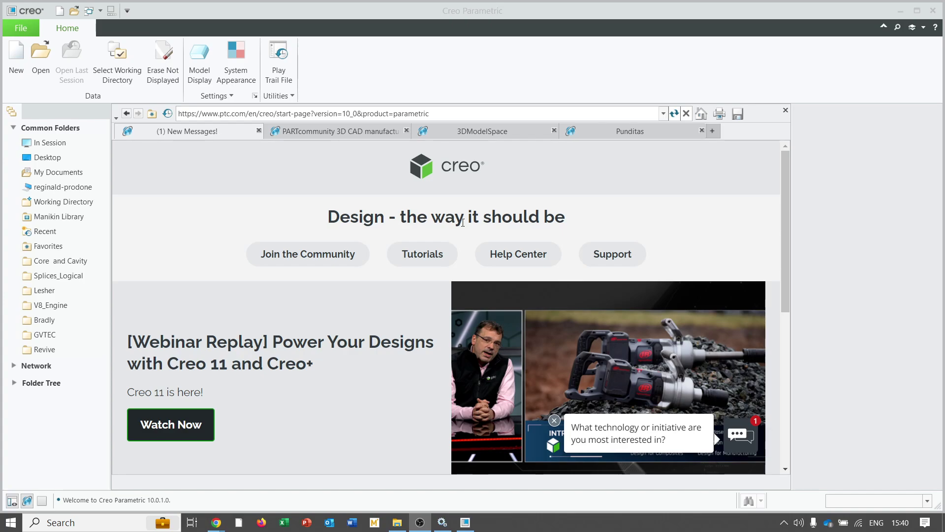
# - Close Creo Parametric and confirm Yes in the exit Confirmation dialog
pyautogui.click(928, 12)
pyautogui.click(542, 285)
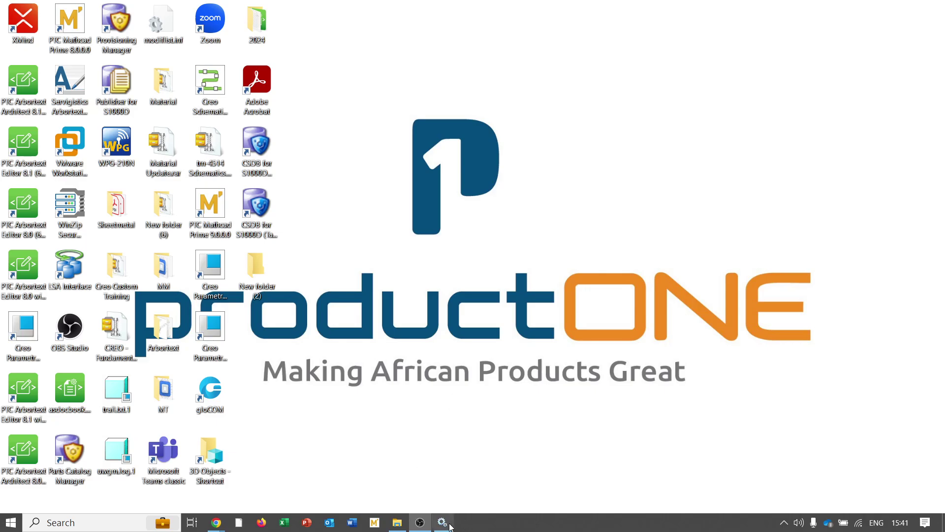
# - Stop the lmadmin_ptc service in Services, then minimize the Services window
pyautogui.click(408, 453)
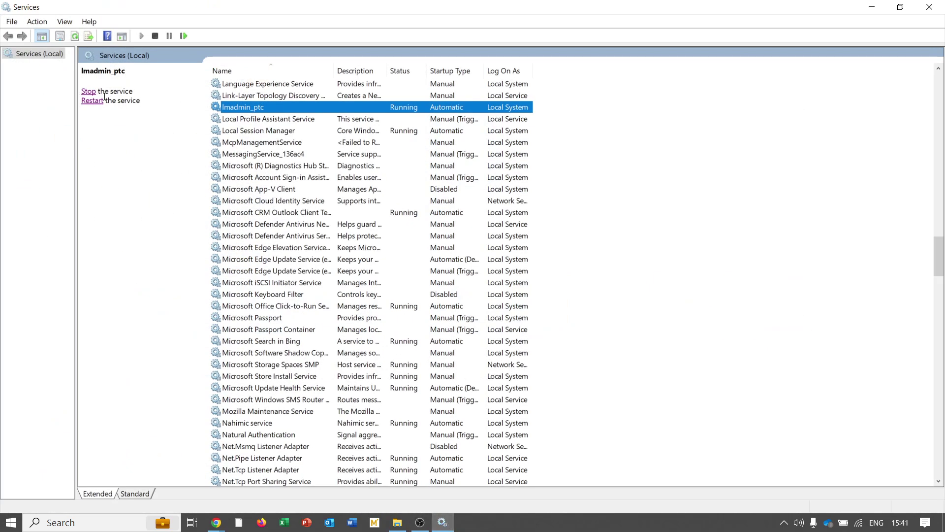
pyautogui.click(90, 91)
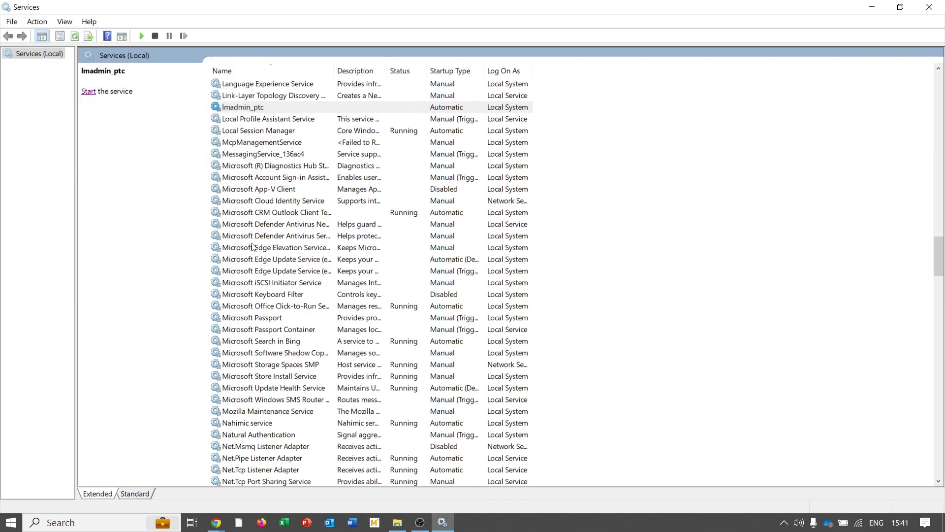
pyautogui.click(876, 11)
pyautogui.click(98, 524)
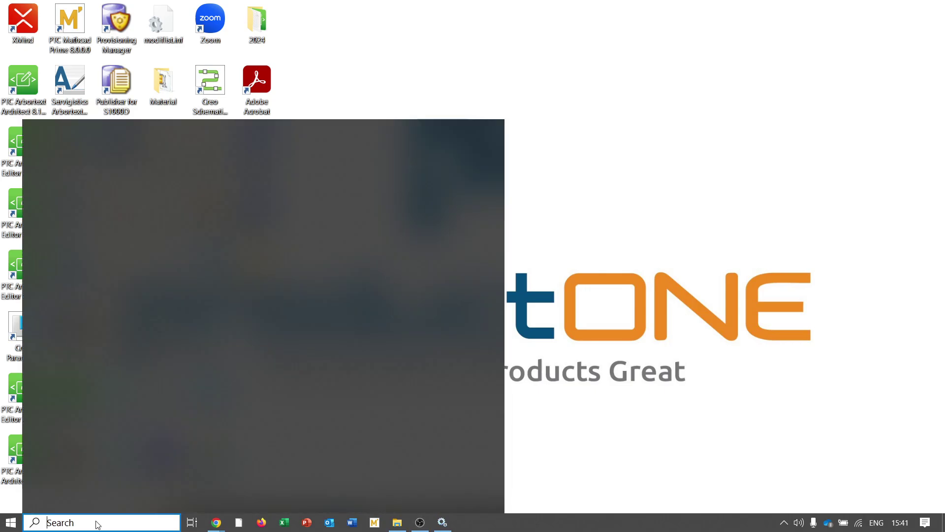
# - Open Command Prompt as administrator from a 'cm' search
pyautogui.write('cm')
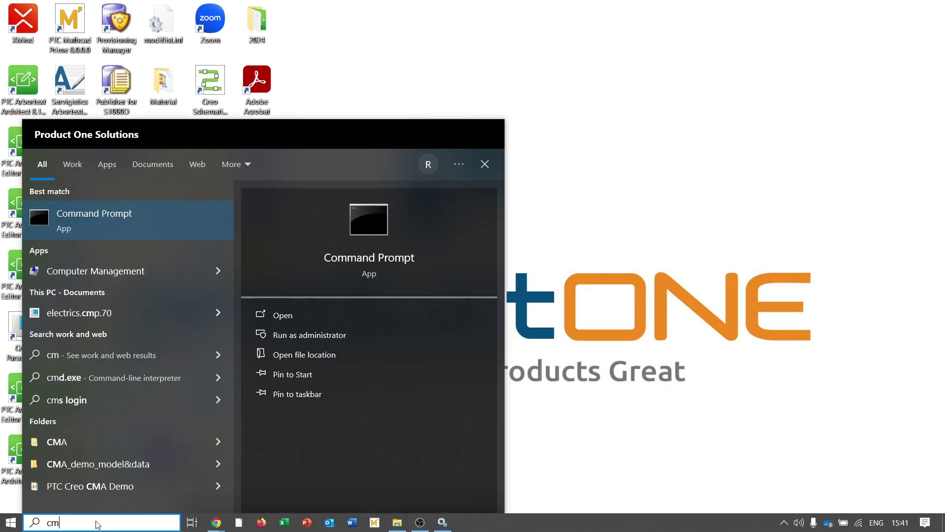
pyautogui.rightClick(167, 221)
pyautogui.click(226, 233)
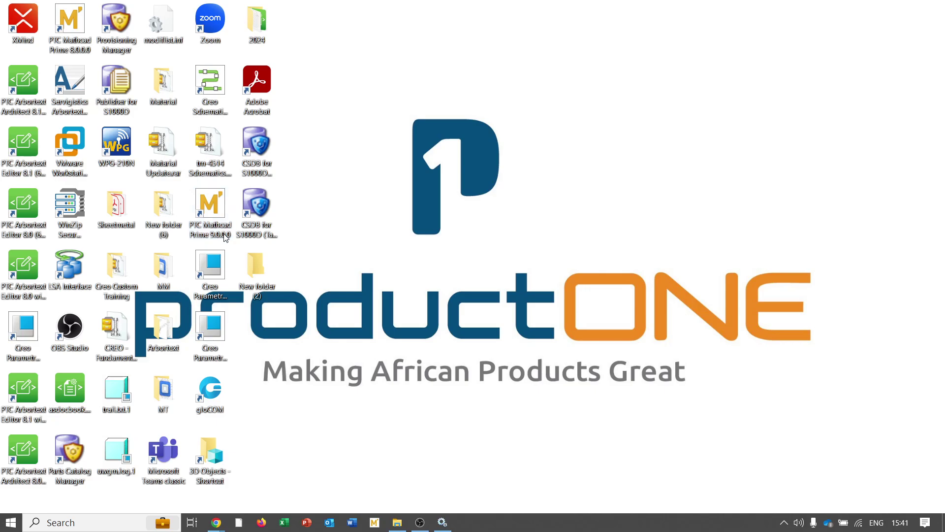
# - Run 'sc delete lmadmin_ptc' to delete the service, then minimize Command Prompt
pyautogui.write('s')
pyautogui.write('c delet')
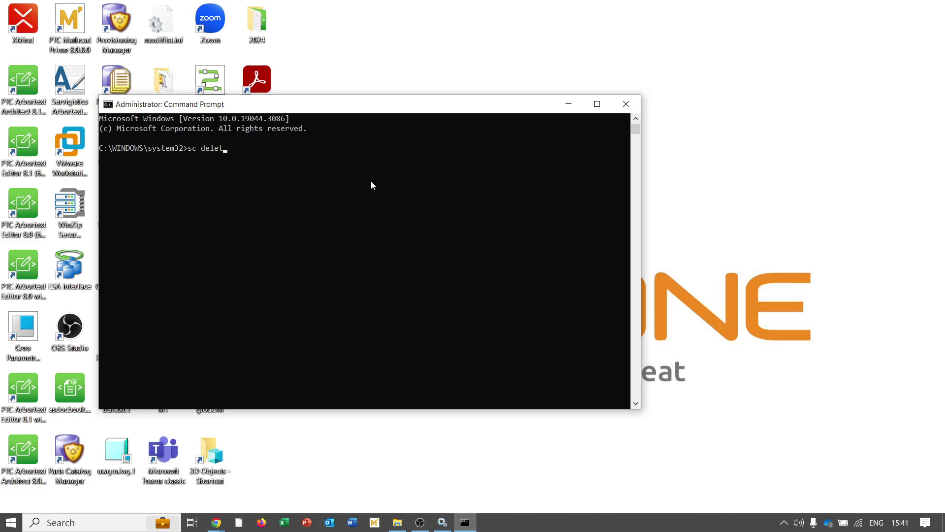
pyautogui.write('e lmadmin_ptc')
pyautogui.press('Return')
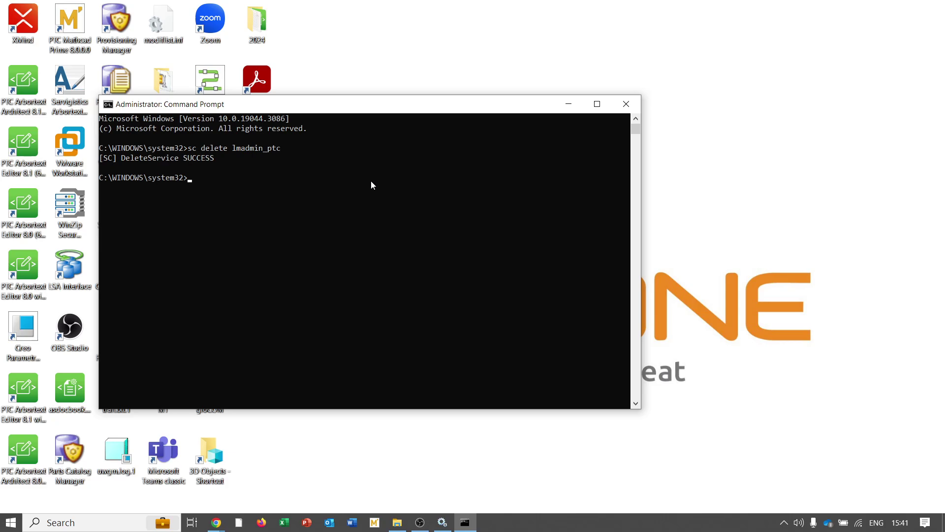
pyautogui.click(571, 105)
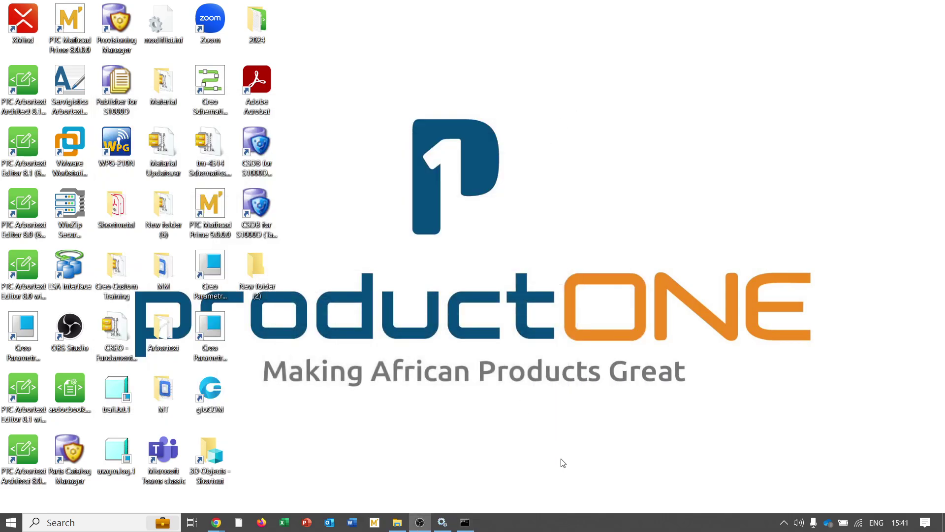
# - Close the outdated Services window and reopen Services from a 'ser' search
pyautogui.click(443, 523)
pyautogui.click(926, 10)
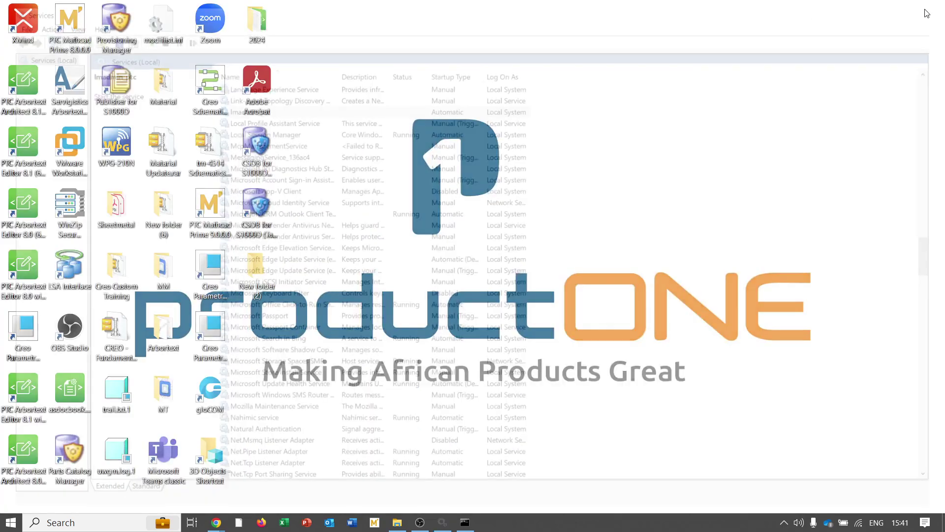
pyautogui.click(127, 526)
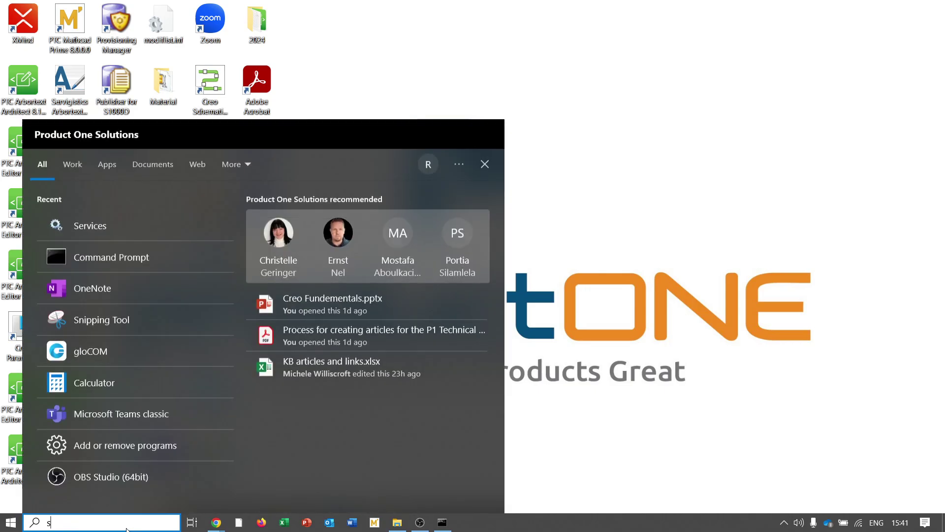
pyautogui.write('services')
pyautogui.click(122, 227)
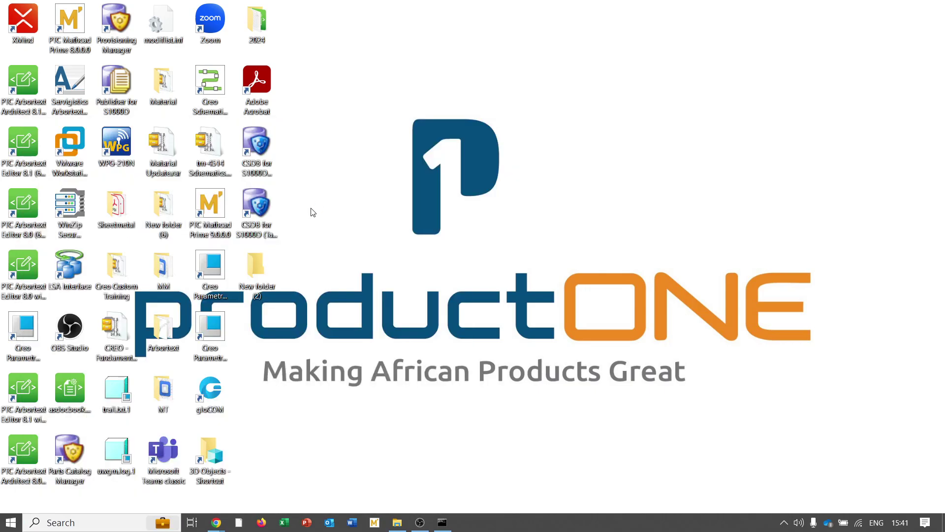
# - Check the L entries to confirm lmadmin_ptc is gone, then minimize Services
pyautogui.click(277, 130)
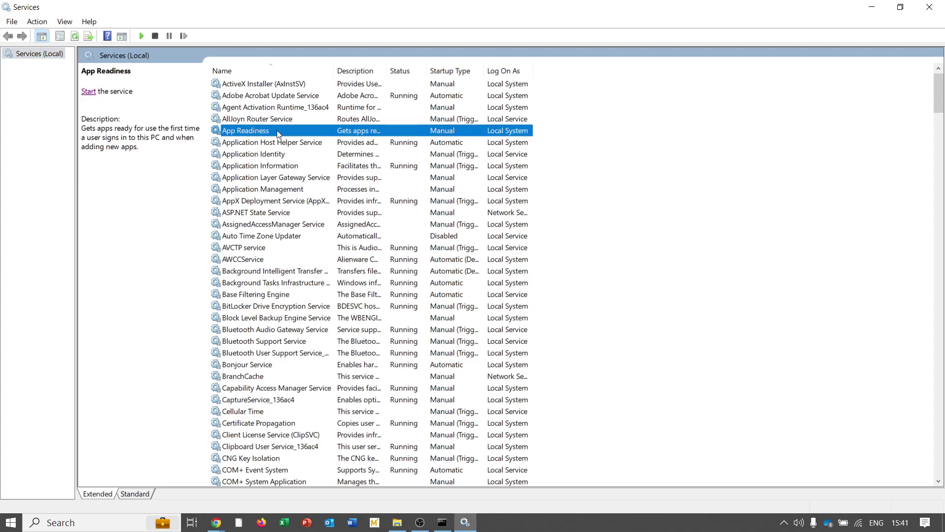
pyautogui.press('l')
pyautogui.scroll(3, 276, 150)
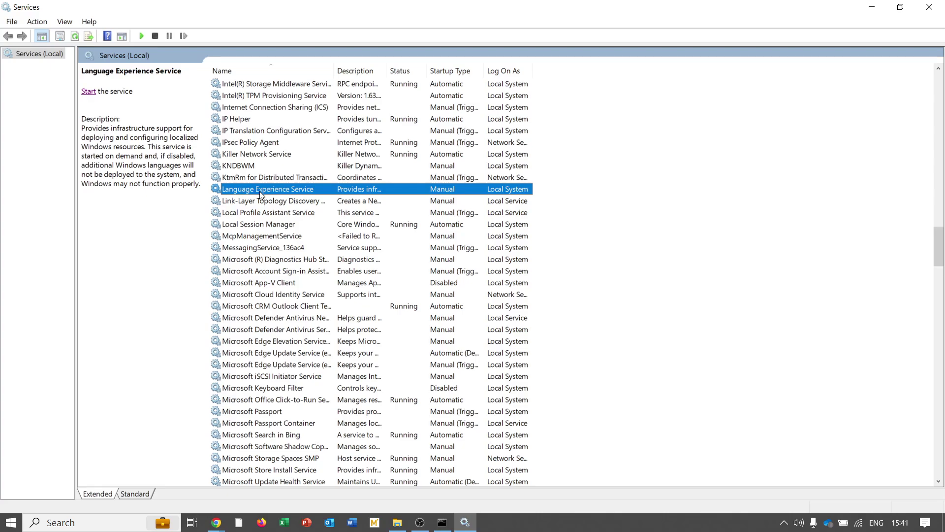
pyautogui.click(884, 7)
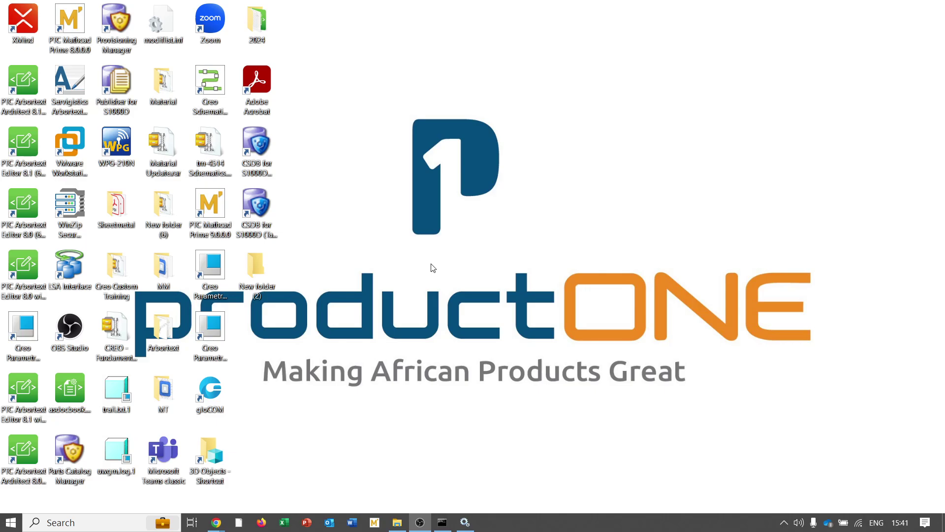
# - Launch Creo Parametric 10.0.1.0 and dismiss the license error -15 warning
pyautogui.doubleClick(217, 326)
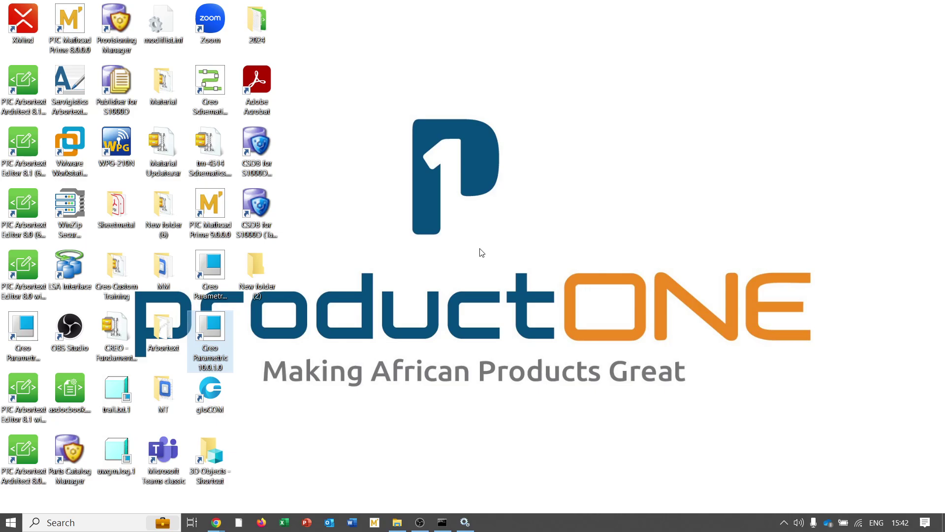
pyautogui.press('Return')
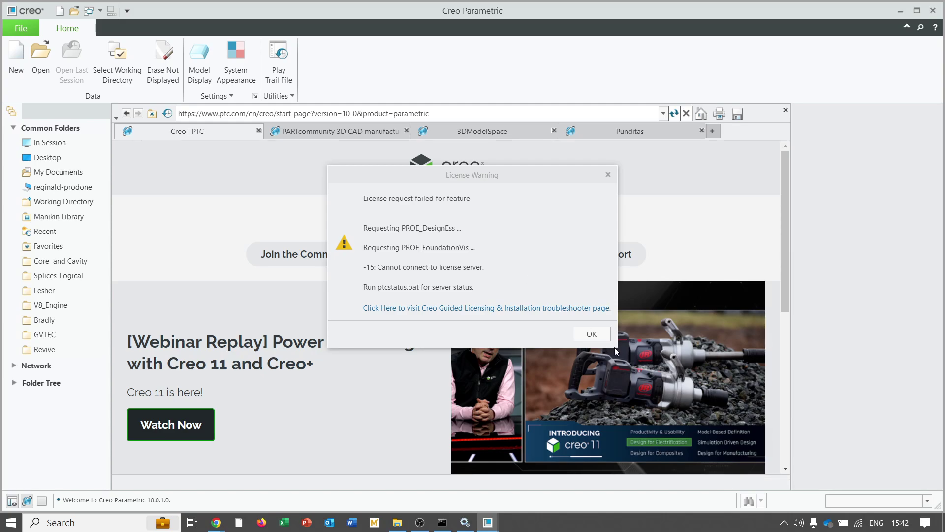
pyautogui.click(601, 333)
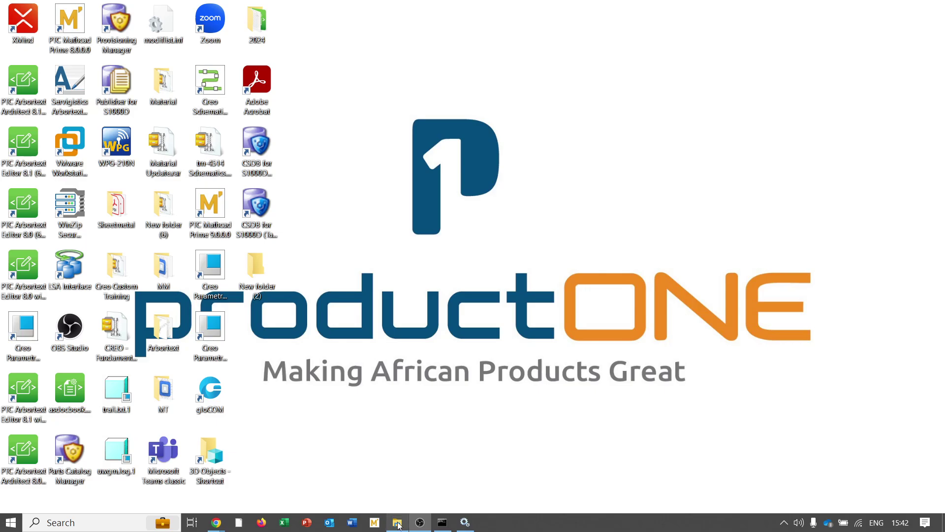
# - Open the bin folder of FLEXnet Admin License Server in File Explorer
pyautogui.moveTo(398, 524)
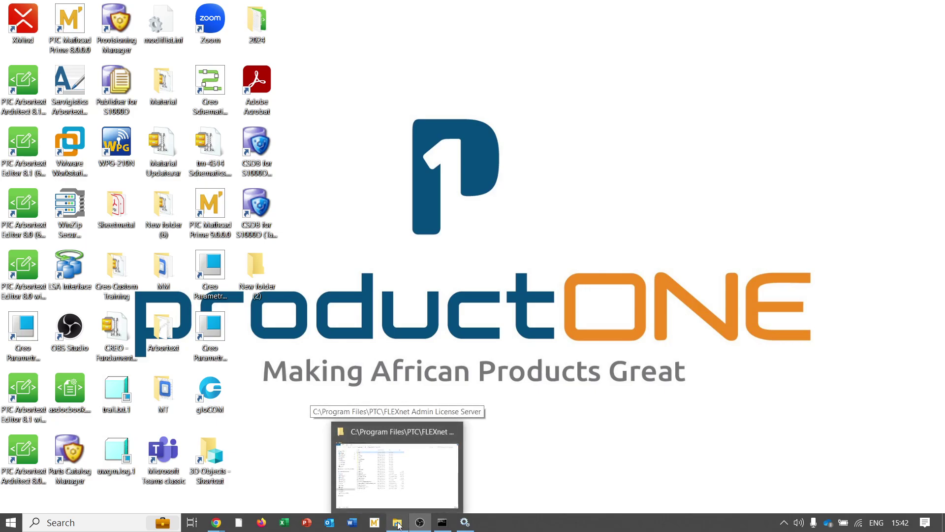
pyautogui.click(426, 474)
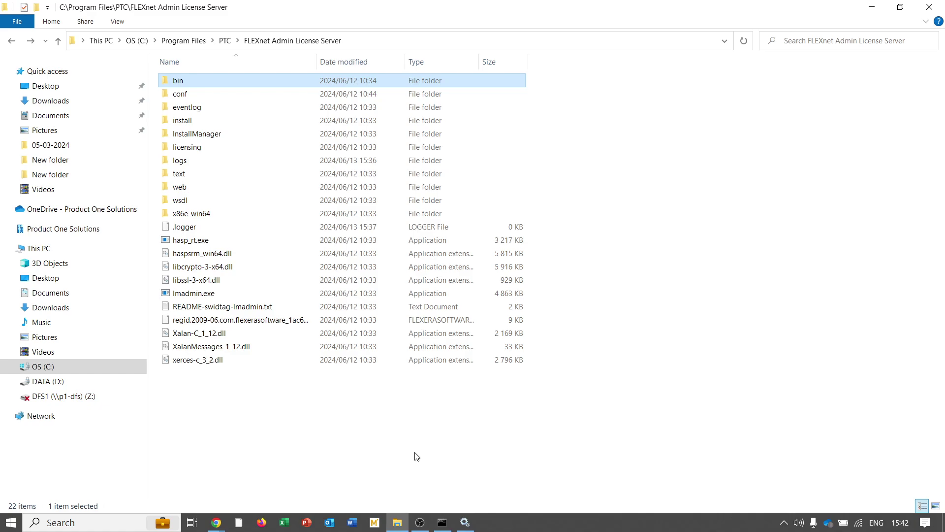
pyautogui.doubleClick(294, 86)
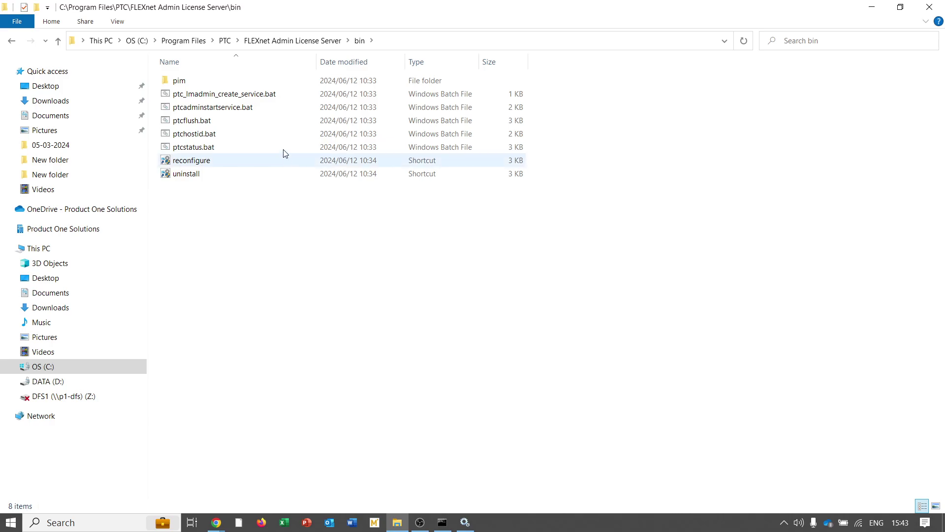
# - Run ptc_lmadmin_create_service.bat as administrator, then minimize Explorer
pyautogui.rightClick(253, 96)
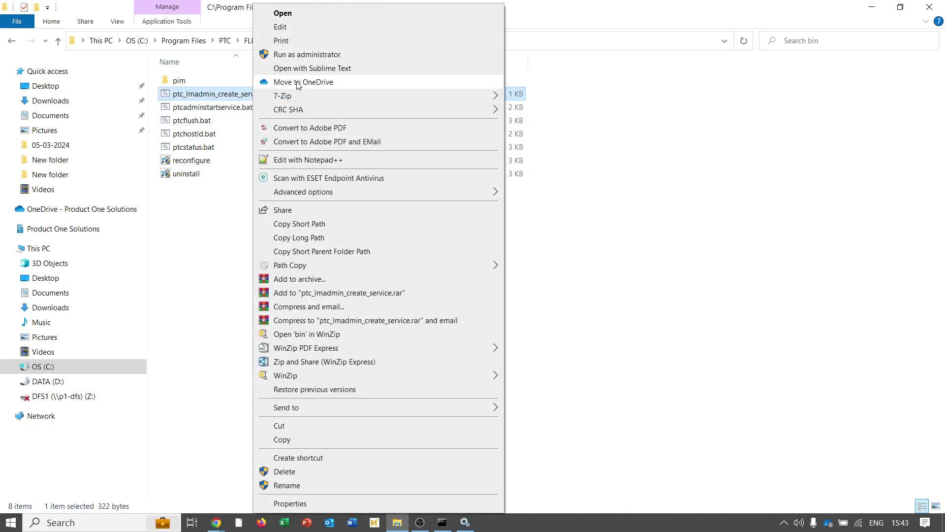
pyautogui.click(306, 54)
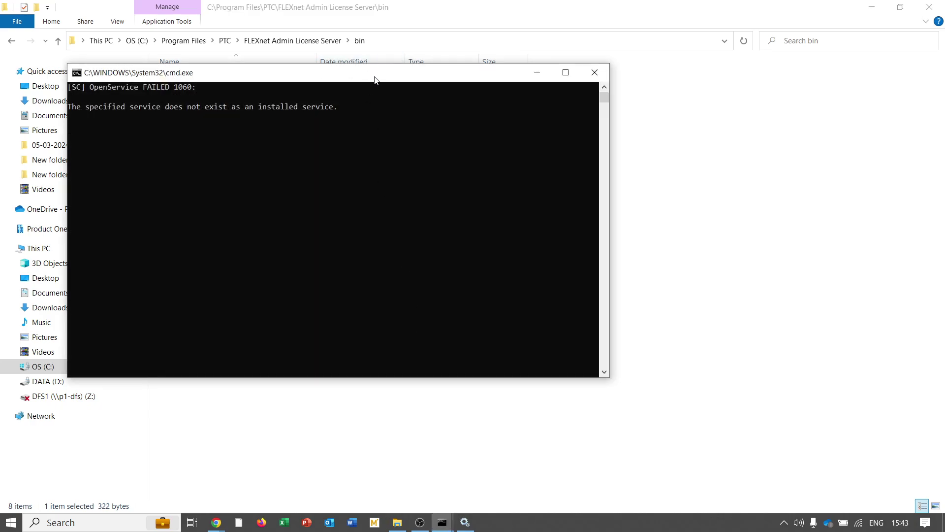
pyautogui.moveTo(374, 79); pyautogui.dragTo(518, 124)
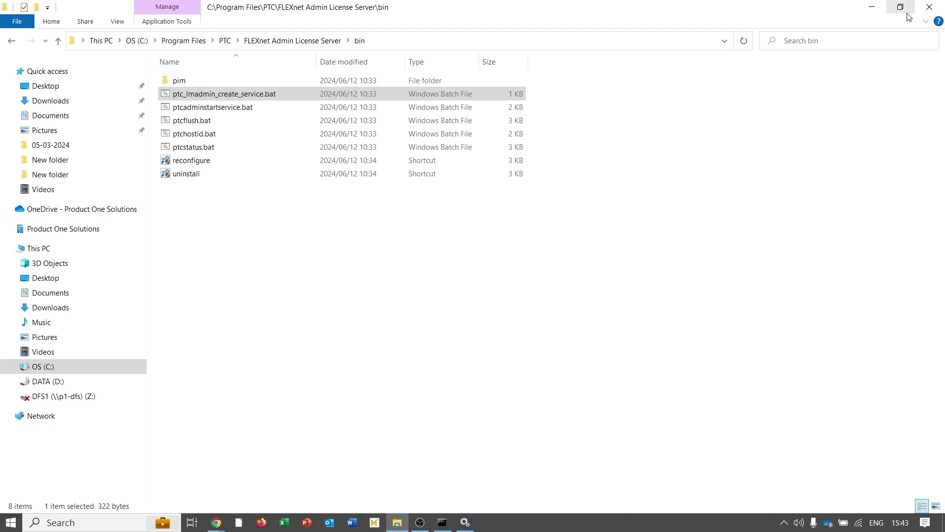
pyautogui.click(872, 7)
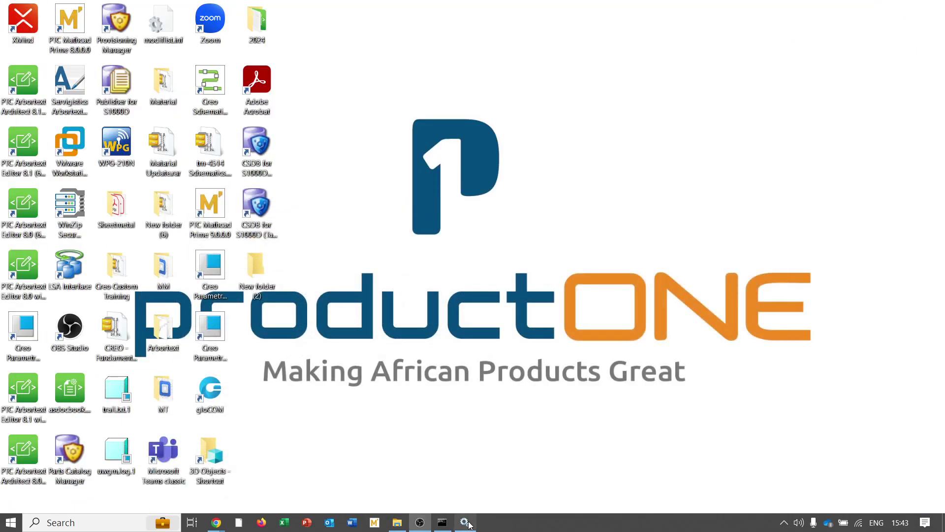
# - Close the old Services window and reopen Services from a 'ser' search
pyautogui.click(465, 522)
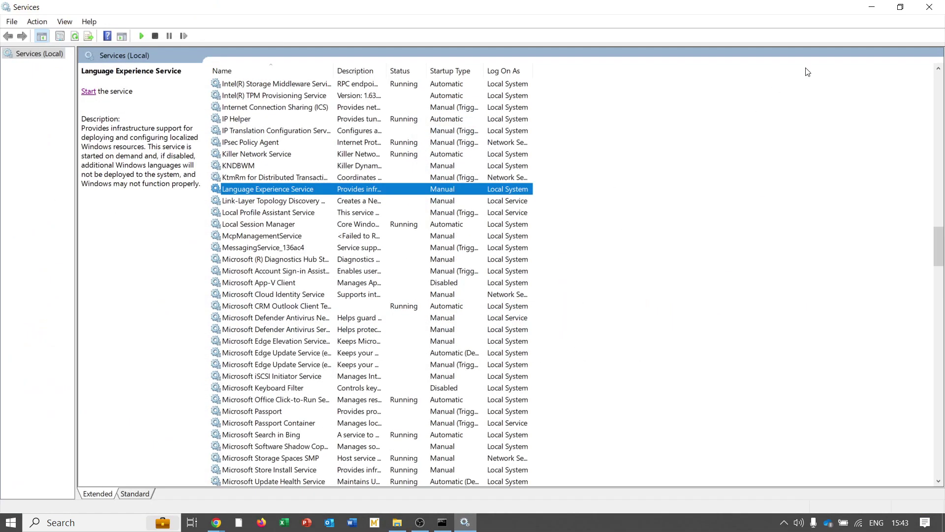
pyautogui.click(929, 7)
pyautogui.click(110, 523)
pyautogui.write('ser')
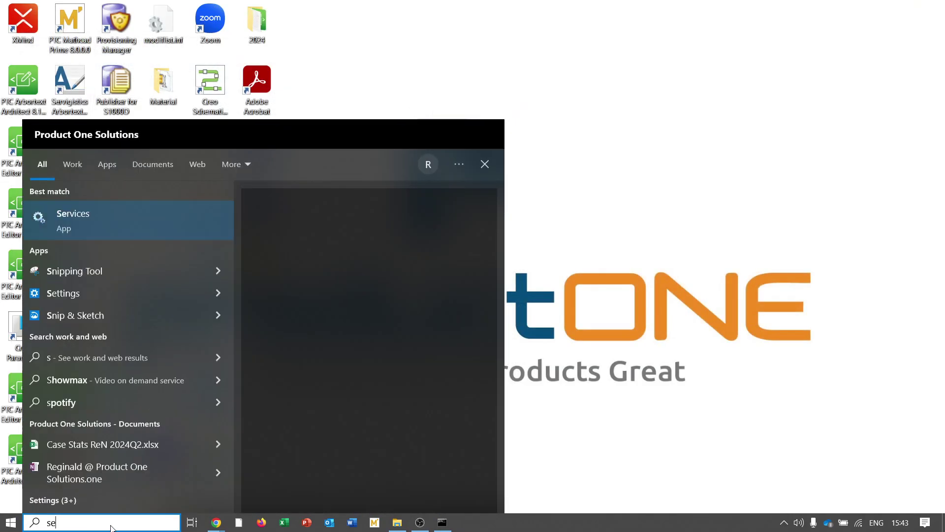
pyautogui.click(129, 220)
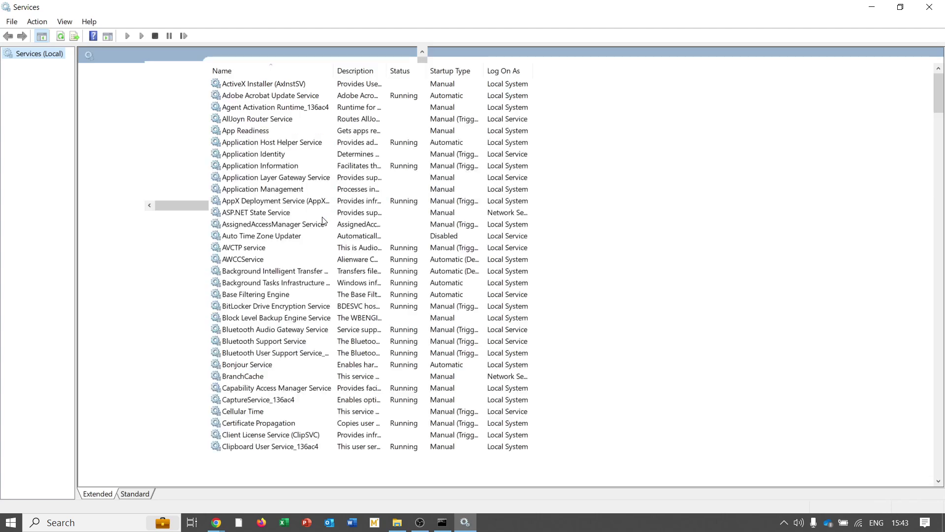
# - Confirm lmadmin_ptc is Running with Automatic startup, then relaunch Creo Parametric 10.0.1.0
pyautogui.click(276, 165)
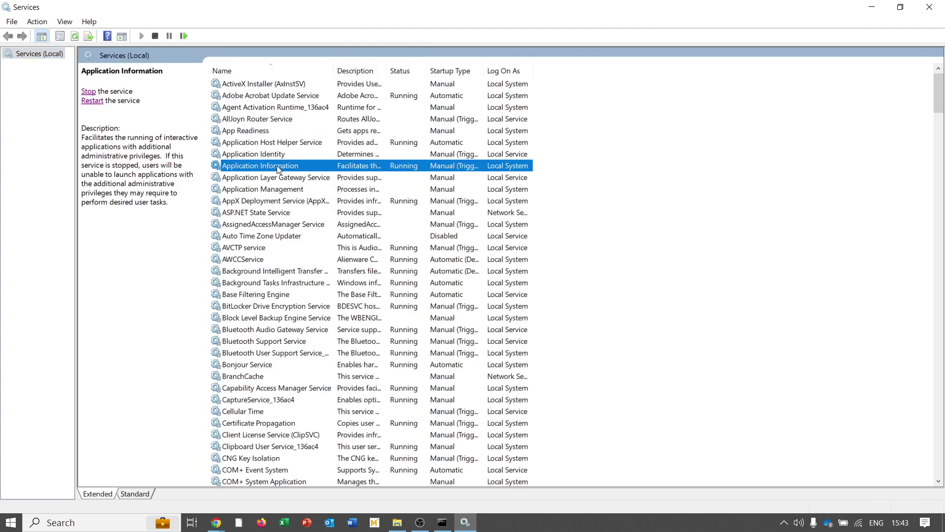
pyautogui.press('l')
pyautogui.click(297, 107)
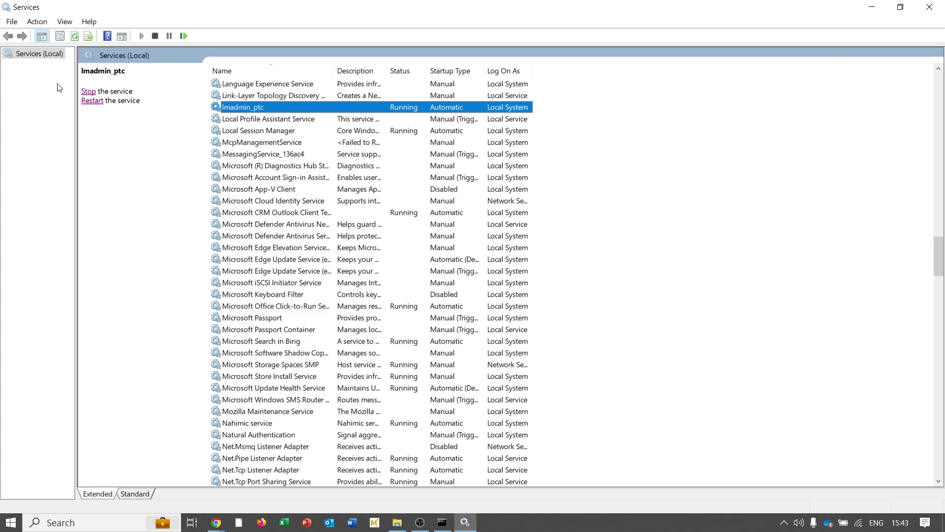
pyautogui.click(870, 8)
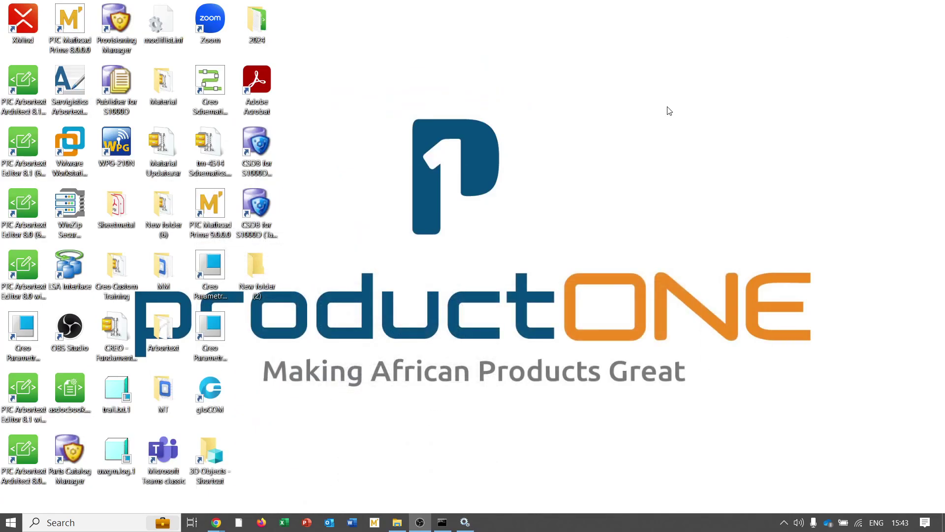
pyautogui.doubleClick(226, 336)
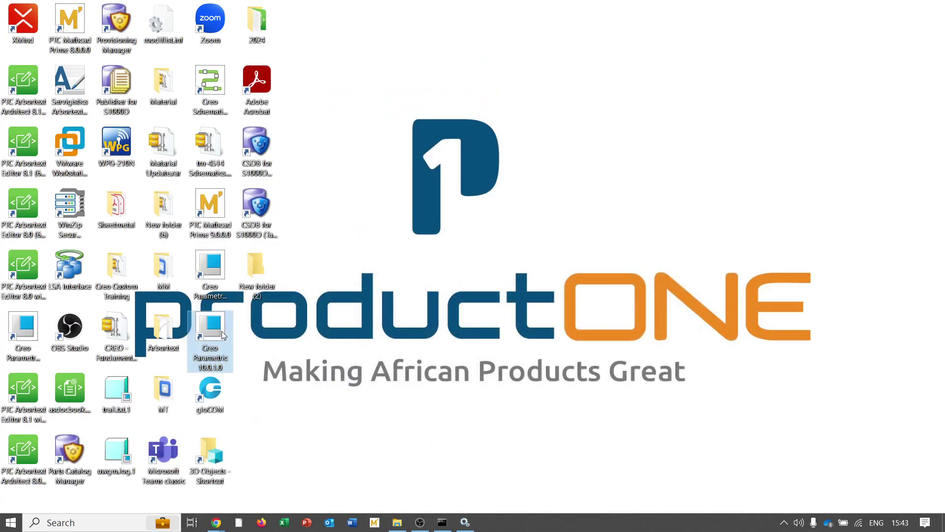